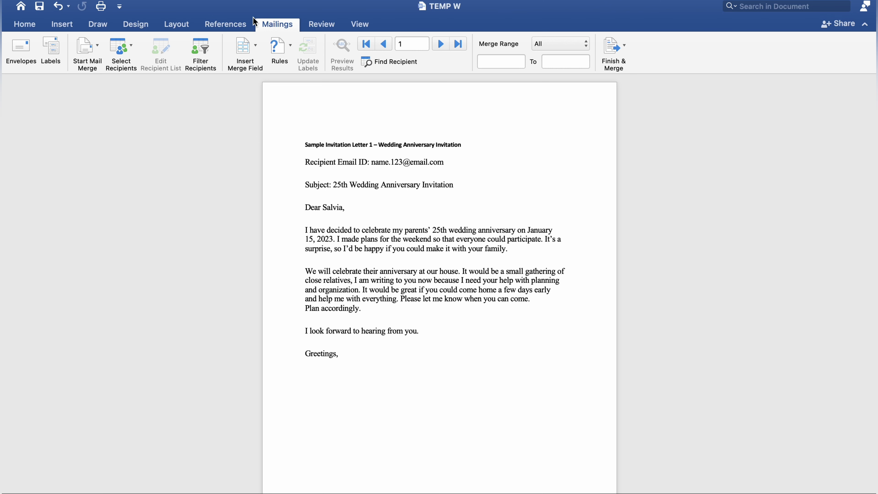
- Use Desktop\TEMP DATA.xlsx as the existing recipient list, with Sheet1 cell range A1:D20
left_click(32, 25)
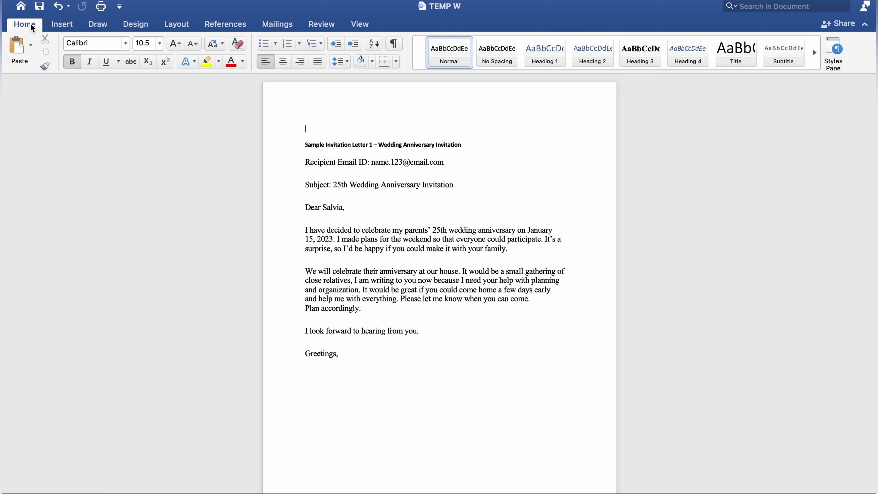
left_click(278, 26)
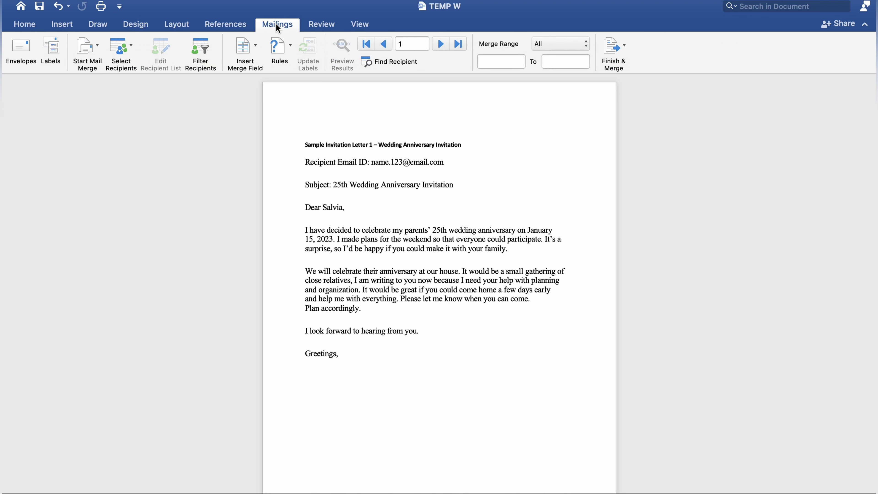
left_click(128, 52)
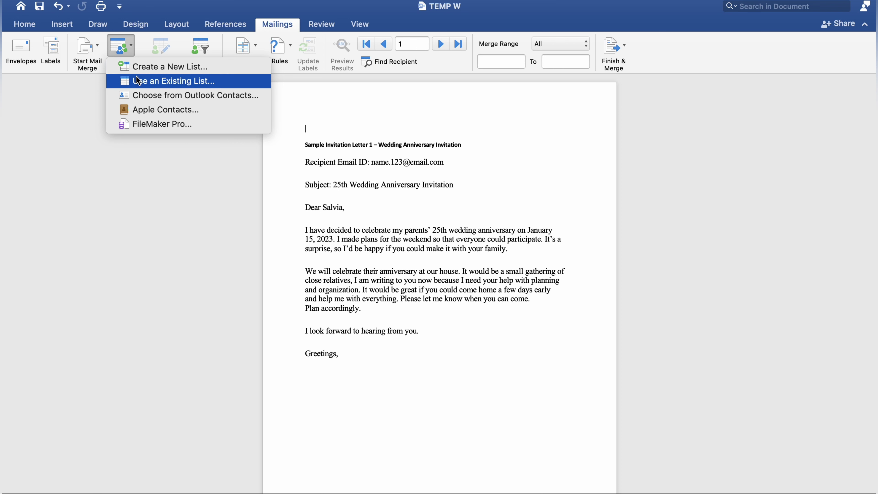
left_click(140, 85)
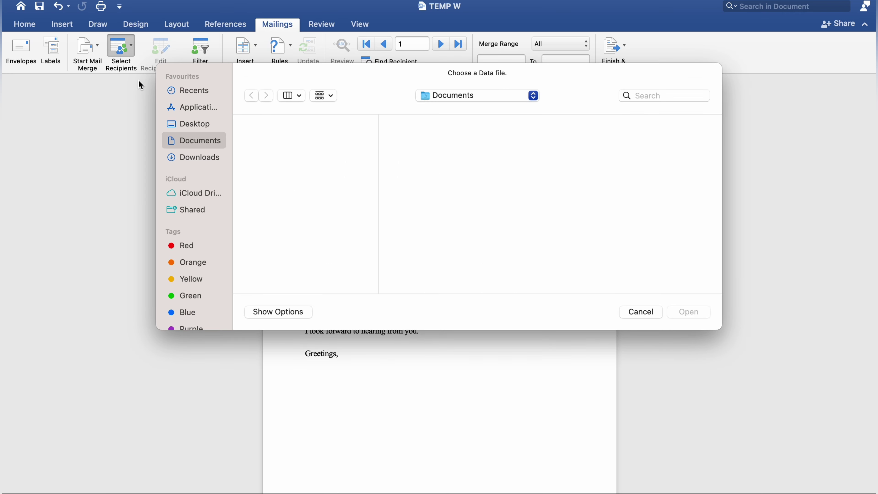
left_click(194, 125)
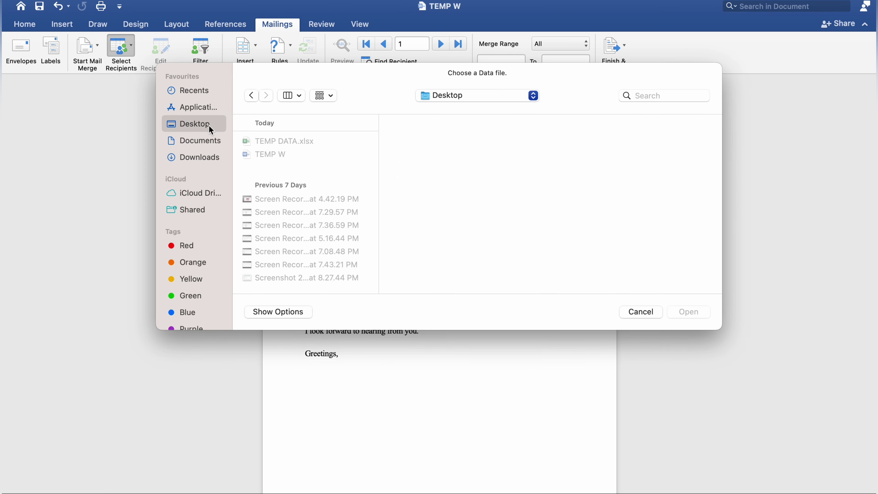
left_click(277, 141)
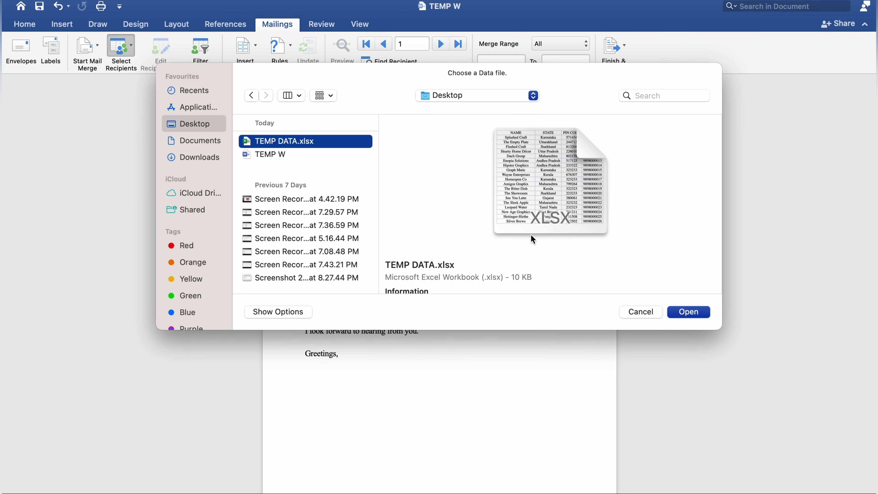
left_click(683, 314)
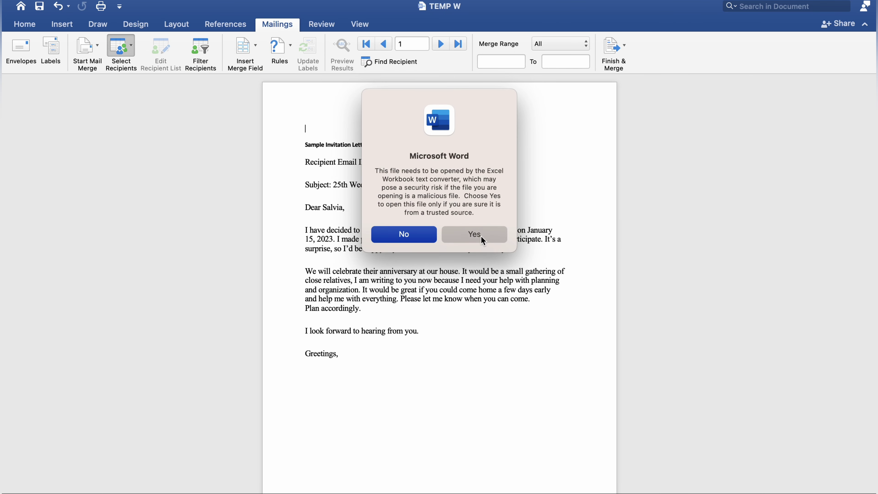
left_click(482, 238)
type("A1:D20")
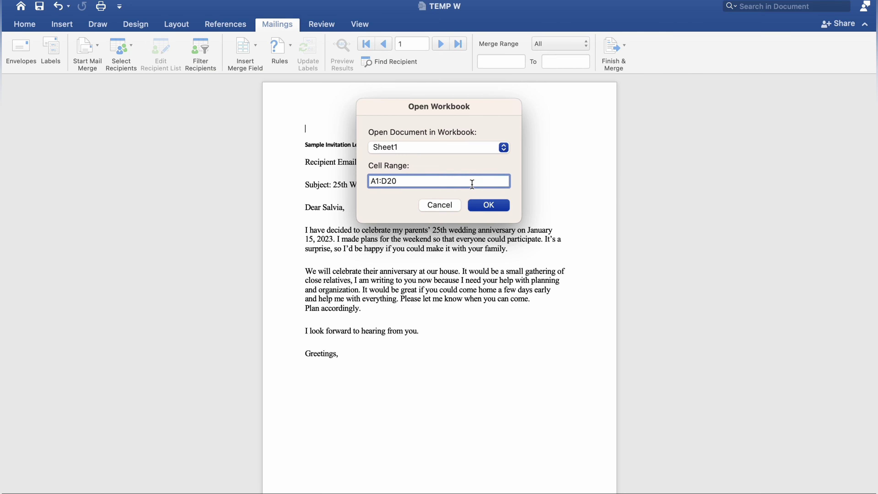
left_click(490, 206)
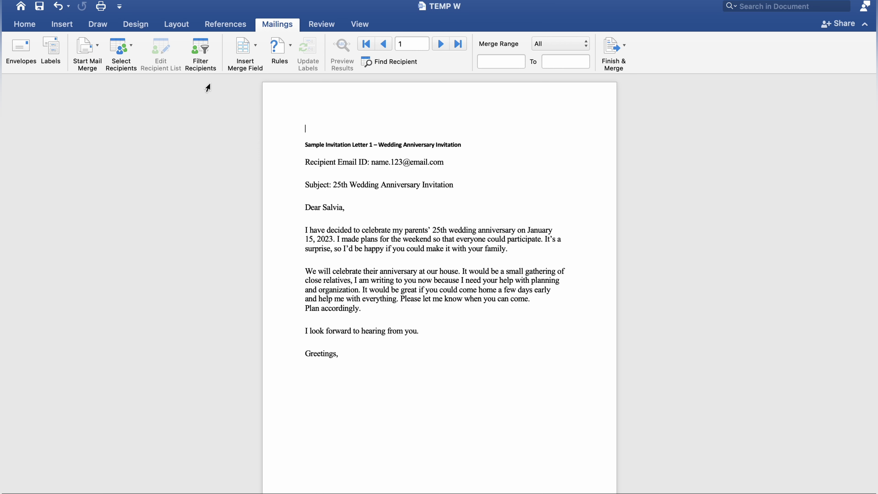
- Add blank lines above the letter title and insert the «NAME» merge field at the top
left_click(253, 50)
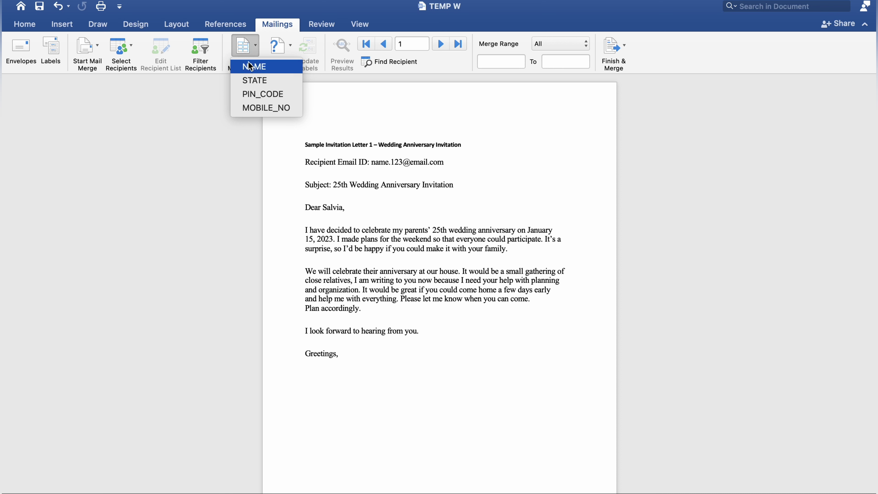
left_click(332, 122)
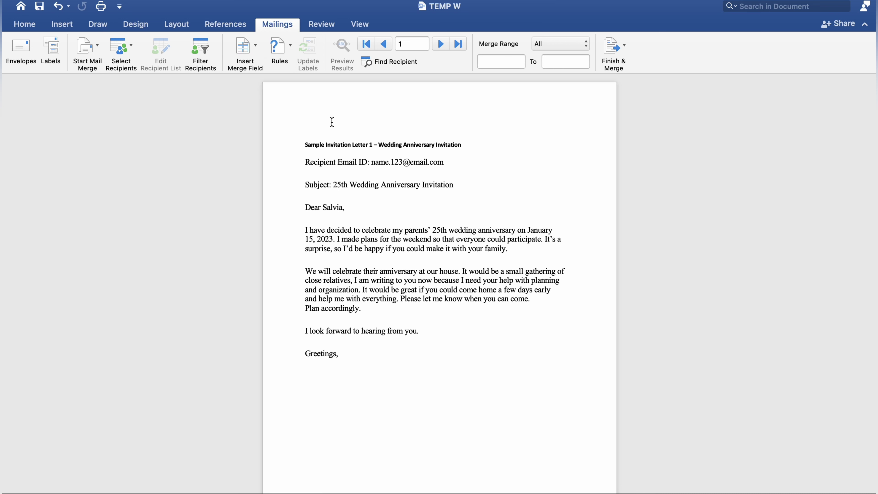
key("Return")
key("Return")
key("Return")
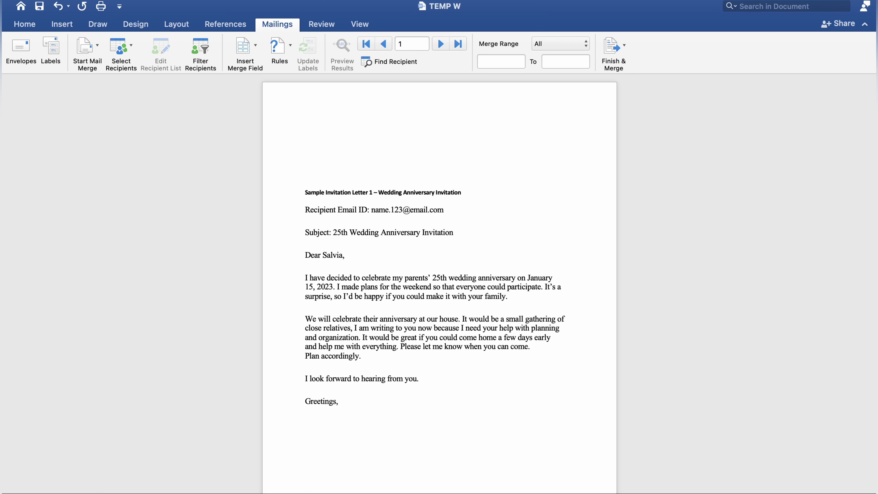
key("Return")
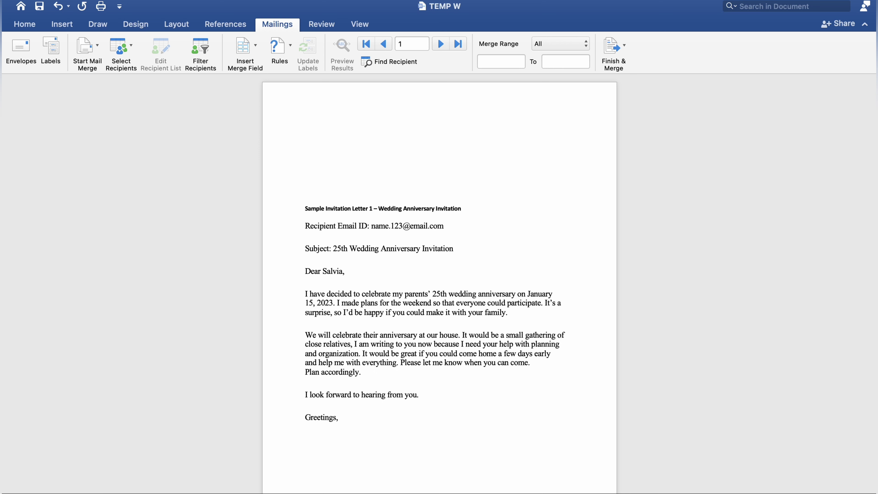
left_click(255, 48)
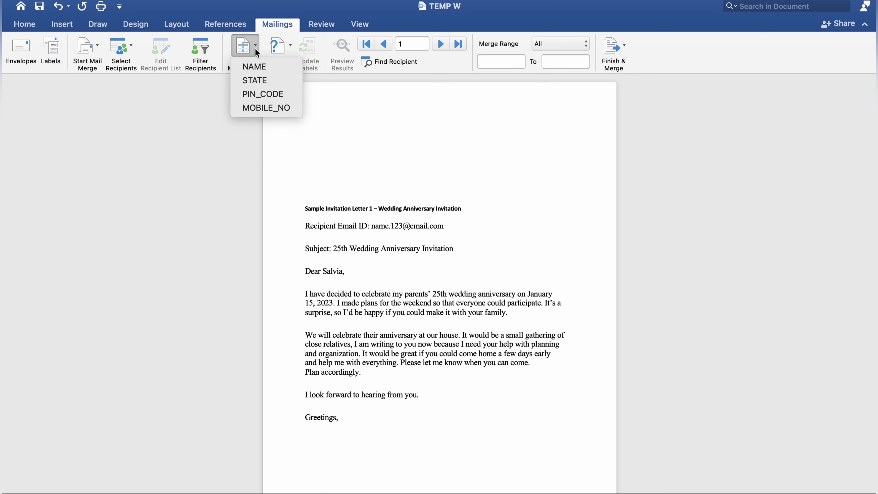
left_click(252, 68)
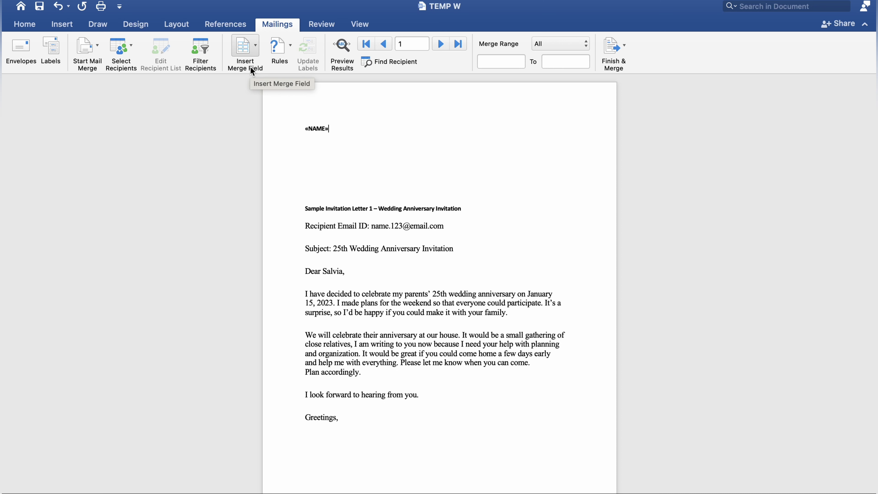
key("Return")
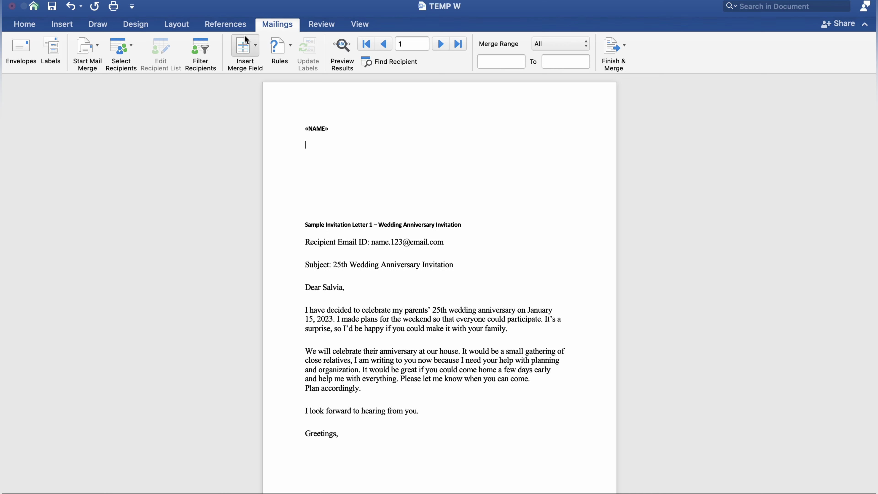
- Insert the «STATE» and «PIN_CODE» merge fields on separate lines below «NAME»
left_click(251, 47)
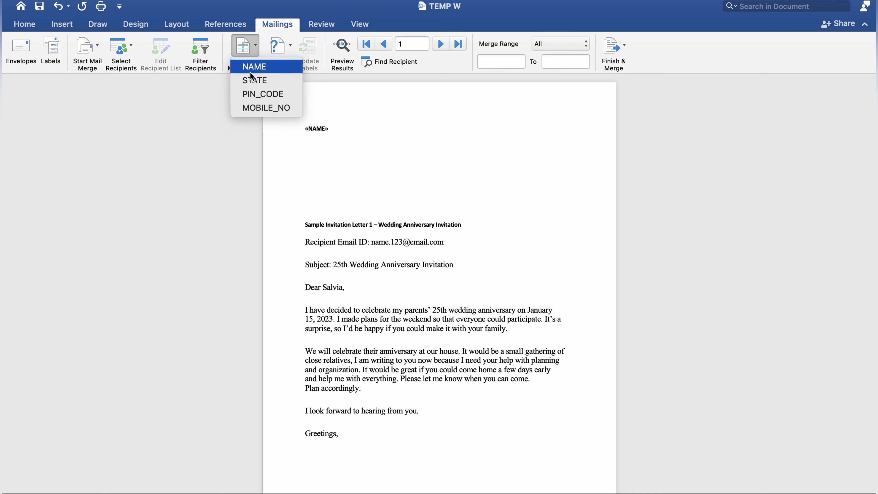
left_click(254, 80)
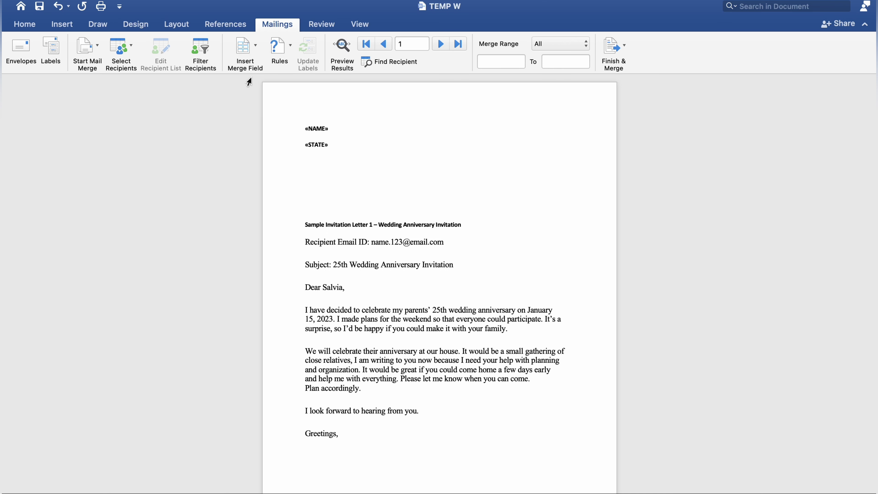
key("Return")
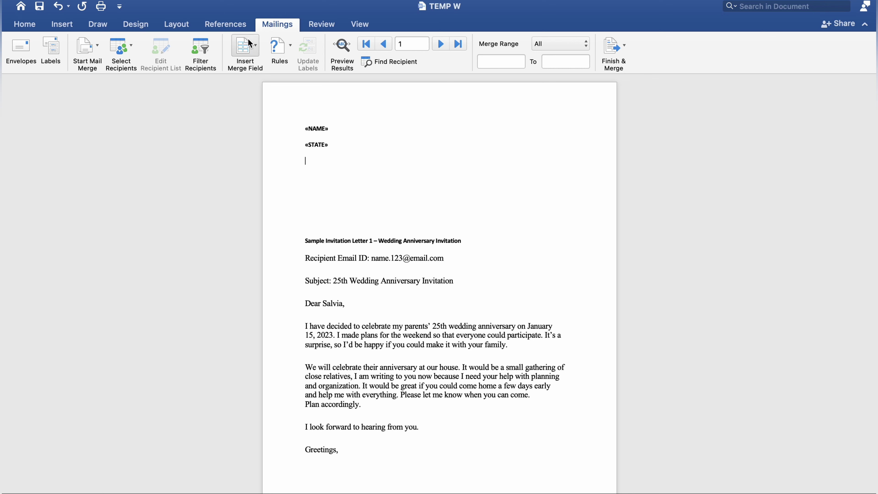
left_click(249, 45)
left_click(257, 94)
key("Return")
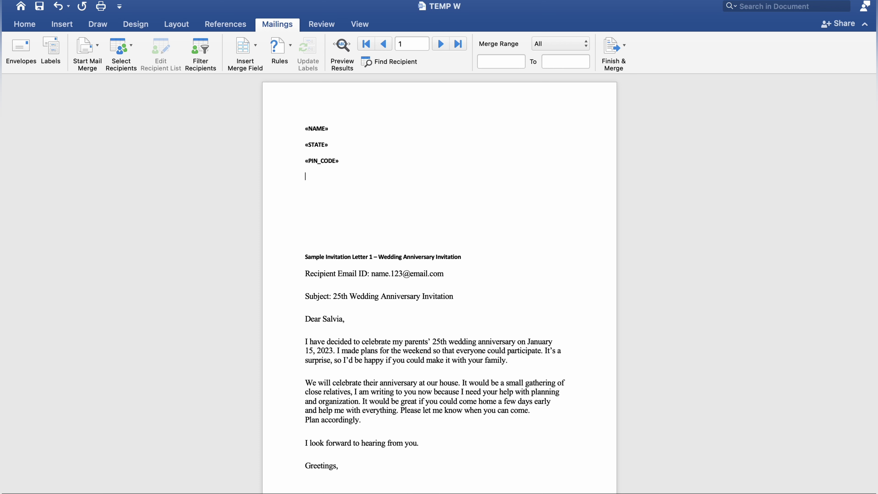
- Add «MOBILE_NO» below «PIN_CODE» and delete the blank lines above the heading
left_click(250, 51)
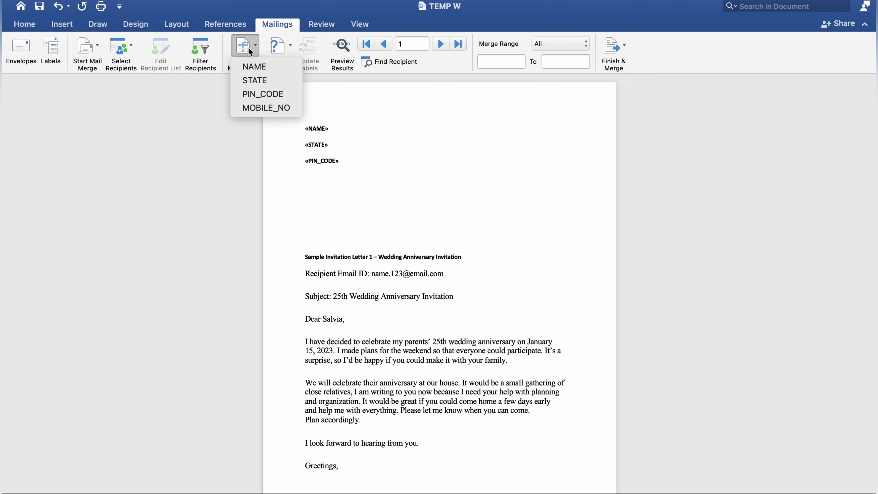
left_click(268, 109)
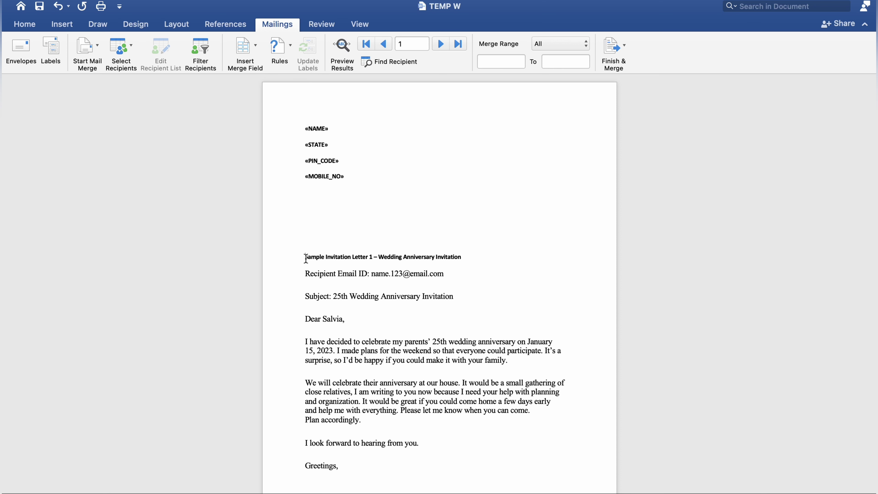
key("BackSpace")
key("BackSpace")
key("BackSpace")
key("BackSpace")
- Set the four merge fields to 14 pt and place the cursor after 'Greetings,'
key("shift+Up")
key("shift+Up")
key("shift+Up")
left_click(25, 24)
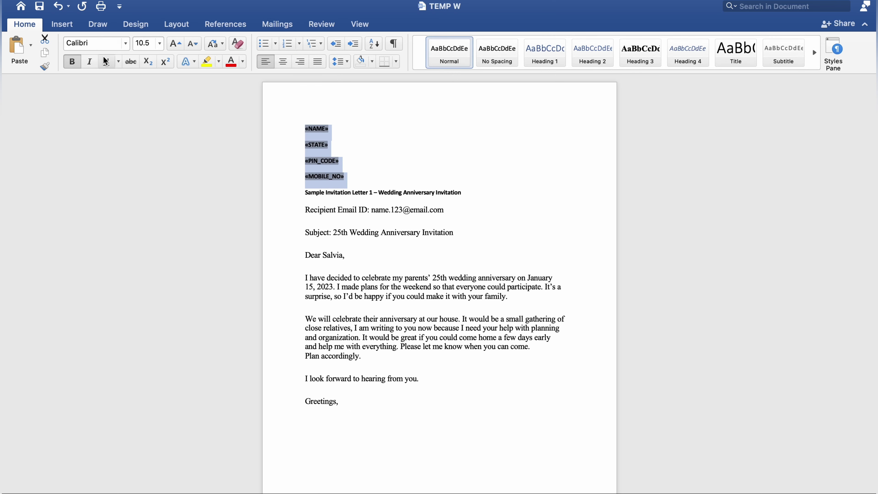
left_click(162, 49)
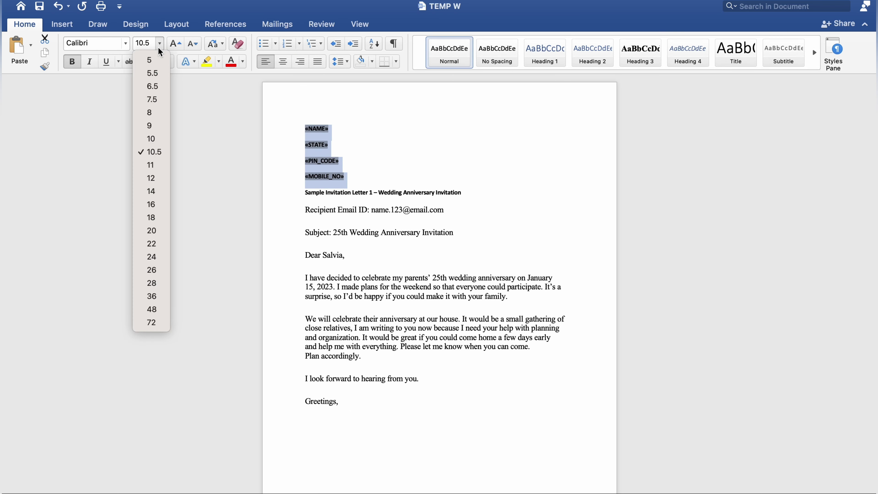
left_click(149, 190)
left_click(346, 414)
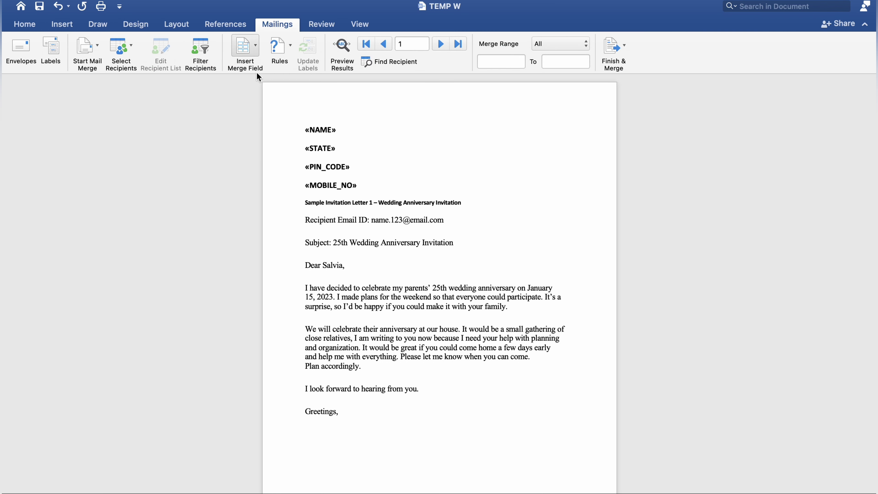
left_click(249, 54)
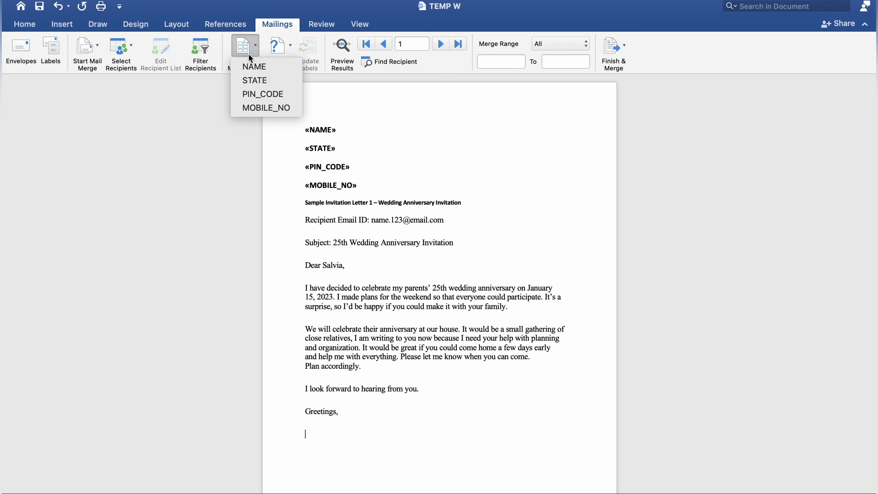
- Sign the letter with a «NAME» field after 'Greetings,' and preview the first recipient's data
left_click(255, 68)
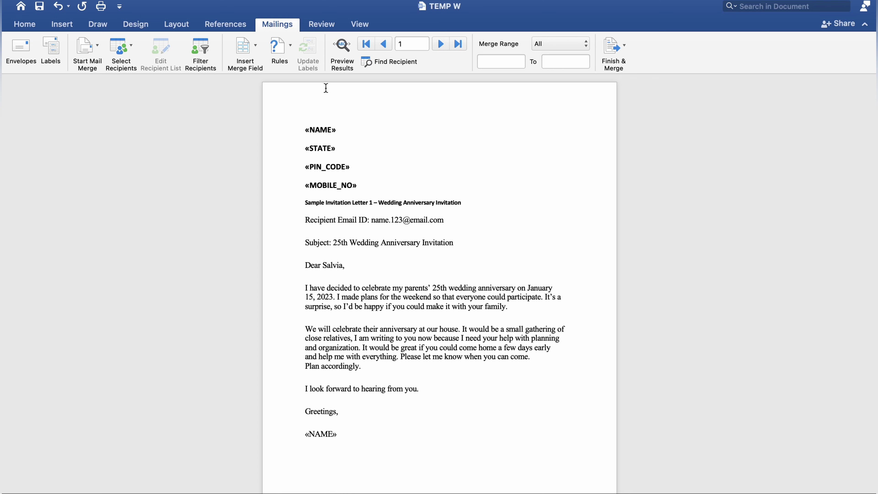
left_click(344, 45)
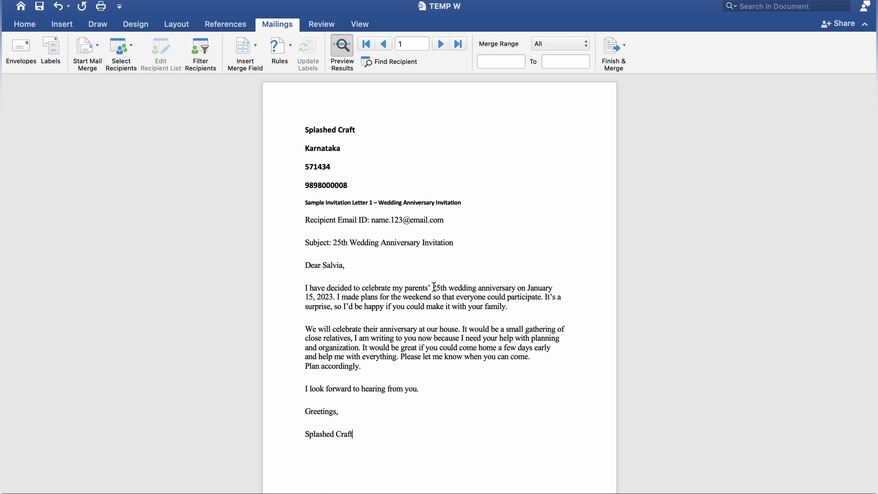
scroll(433, 288, "down", 2)
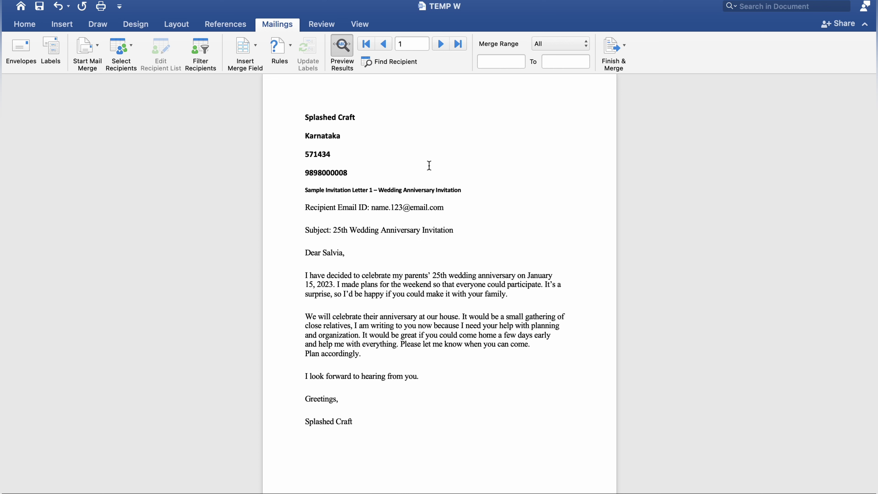
- Merge to individual documents and review the Labels2 letters, Splashed Craft through Amigos Graphix
left_click(607, 52)
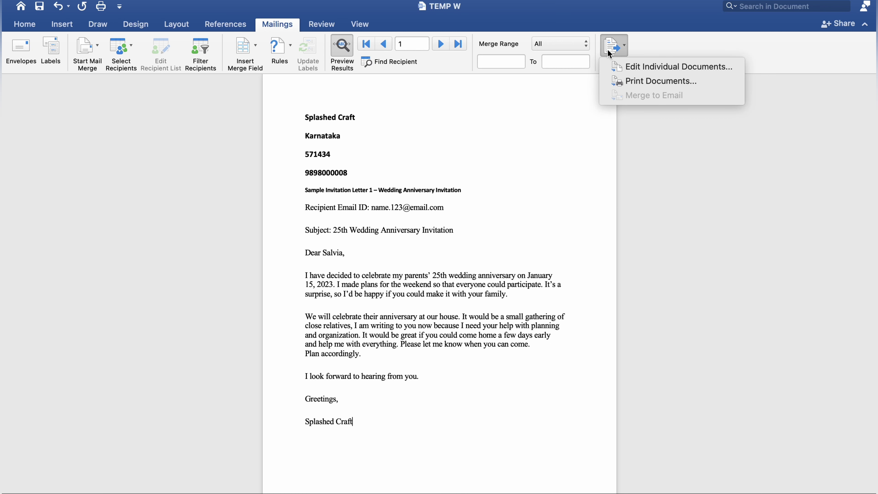
left_click(640, 67)
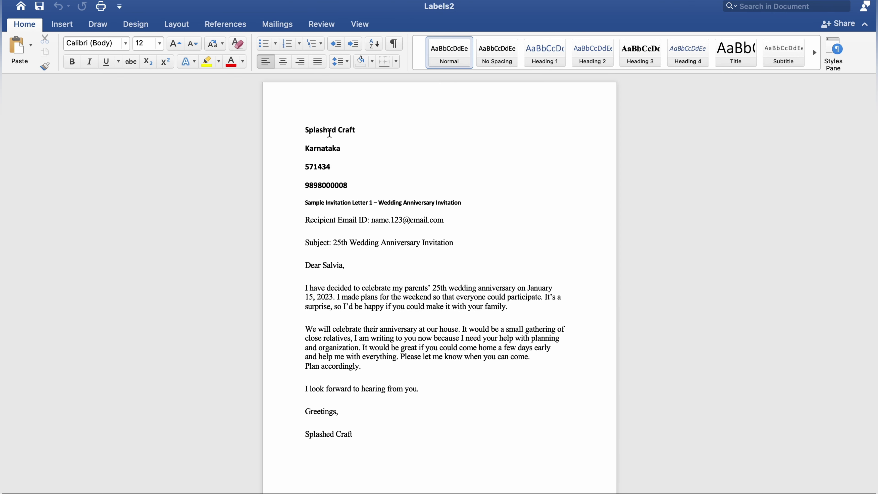
scroll(386, 300, "down", 20)
scroll(436, 353, "down", 10)
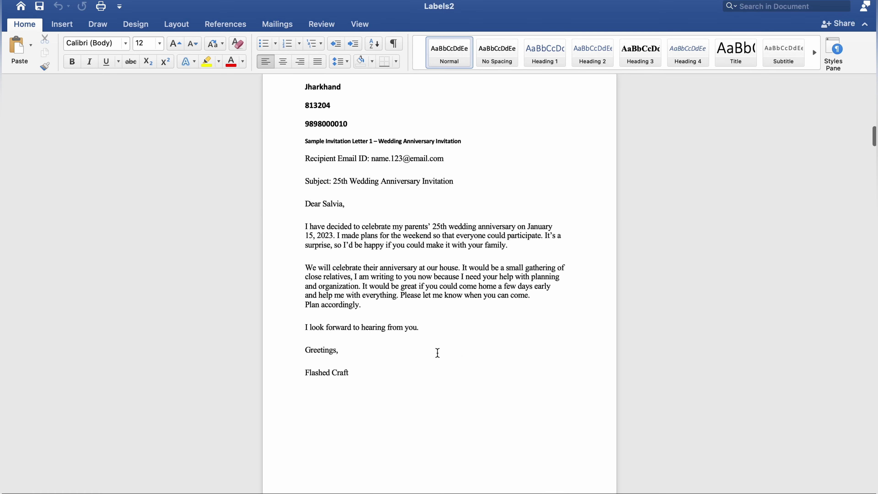
scroll(438, 353, "down", 15)
scroll(438, 353, "down", 5)
scroll(437, 353, "up", 3)
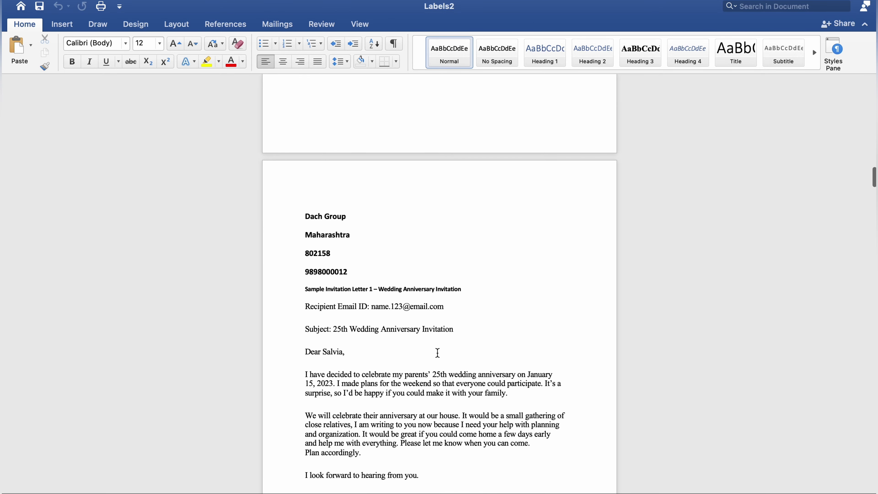
scroll(438, 353, "down", 10)
scroll(438, 353, "down", 5)
scroll(438, 353, "down", 1)
scroll(437, 353, "down", 10)
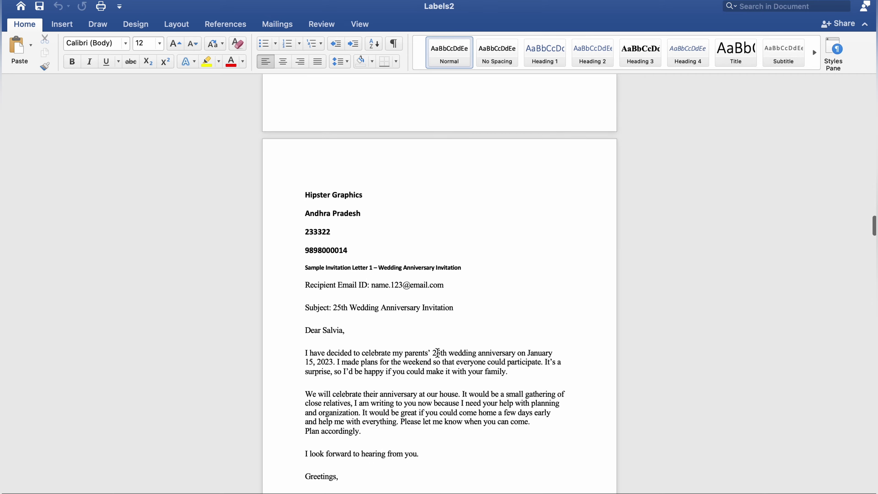
scroll(438, 353, "down", 2)
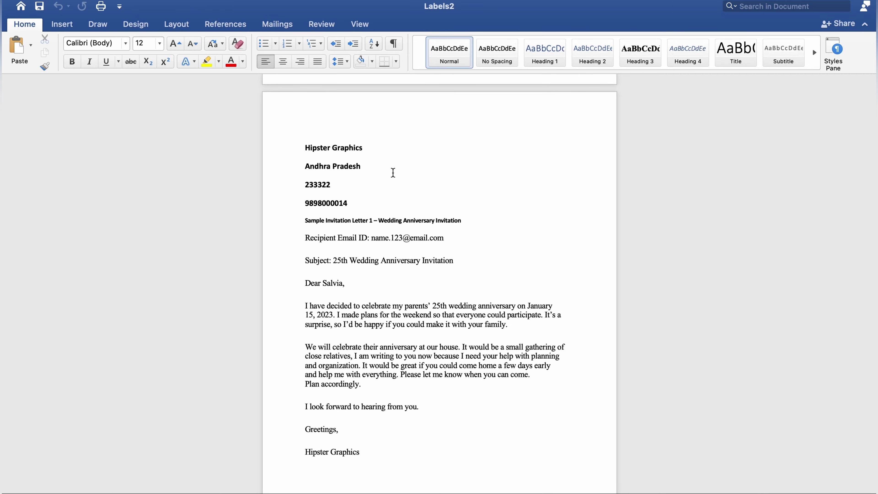
scroll(393, 173, "down", 6)
scroll(393, 172, "down", 4)
scroll(393, 173, "down", 1)
scroll(381, 298, "down", 2)
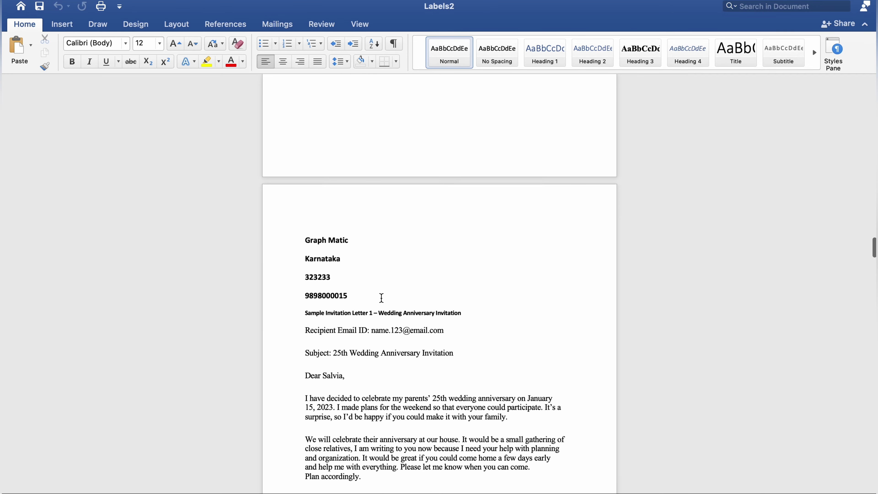
scroll(382, 298, "down", 6)
scroll(381, 298, "down", 1)
scroll(382, 298, "down", 15)
scroll(382, 298, "down", 2)
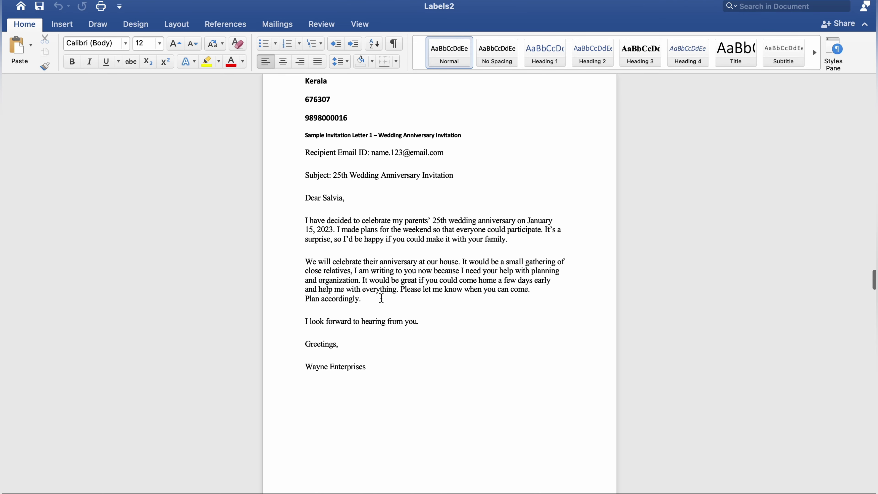
scroll(382, 297, "down", 10)
scroll(382, 298, "down", 7)
scroll(381, 298, "down", 15)
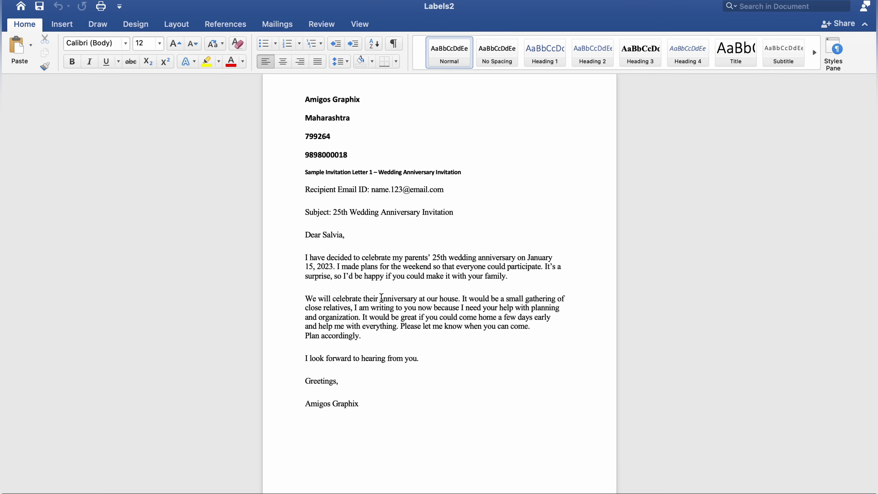